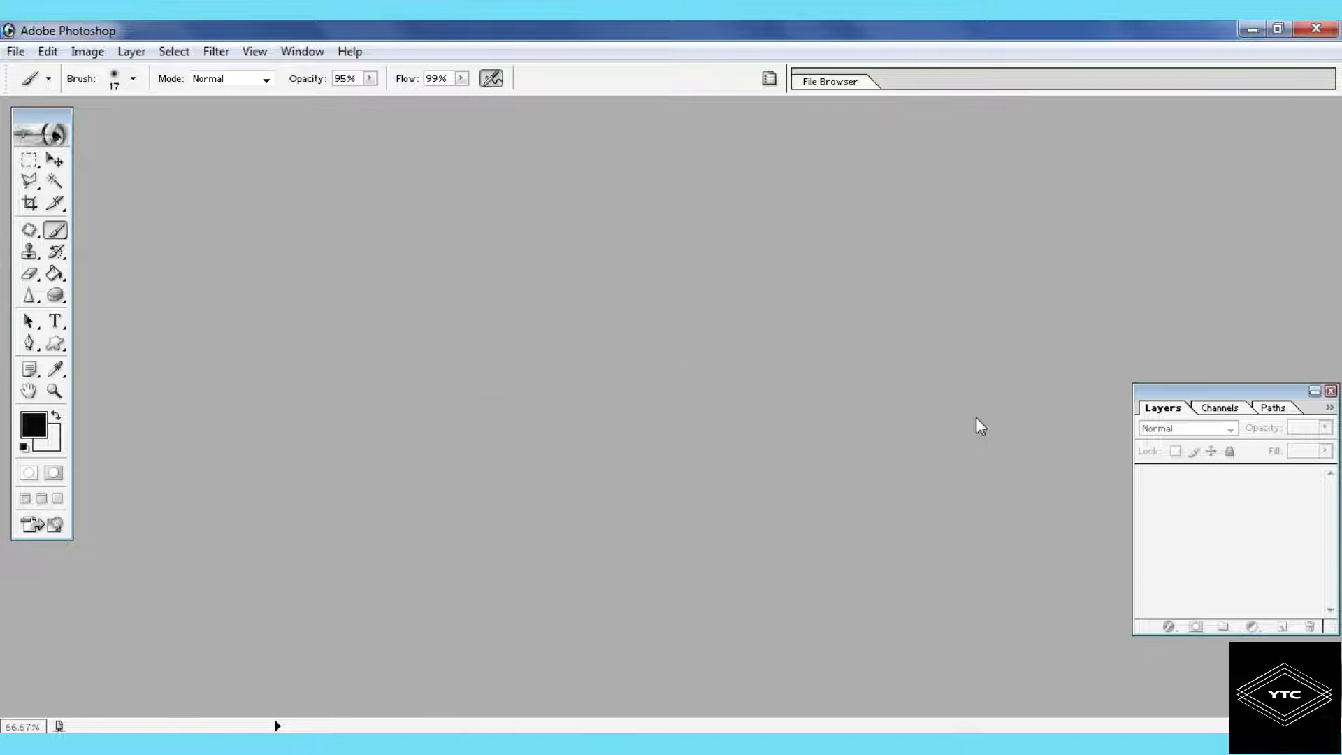
# Create a white 666 × 470 pixel RGB document at 72 pixels/inch and open the pimples photo
pyautogui.hotkey('ctrl', 'n')
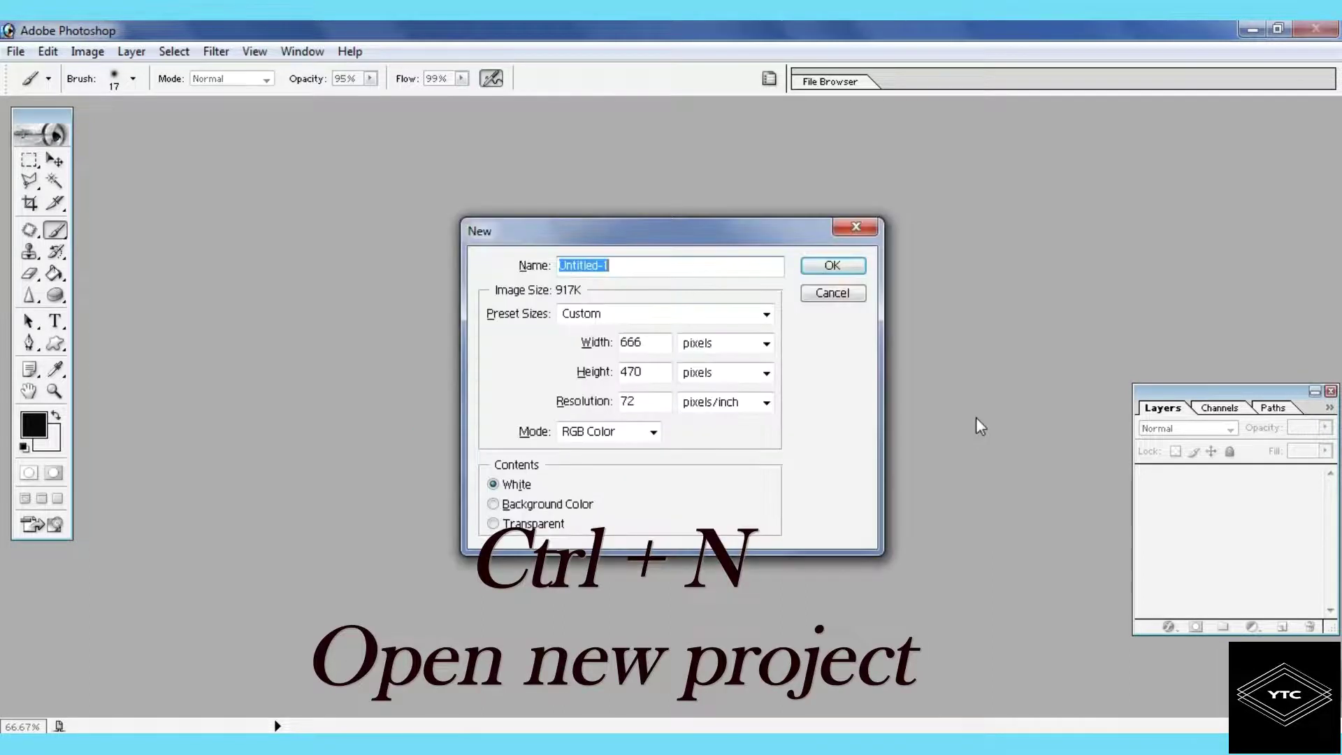
pyautogui.click(851, 271)
pyautogui.hotkey('ctrl', 'o')
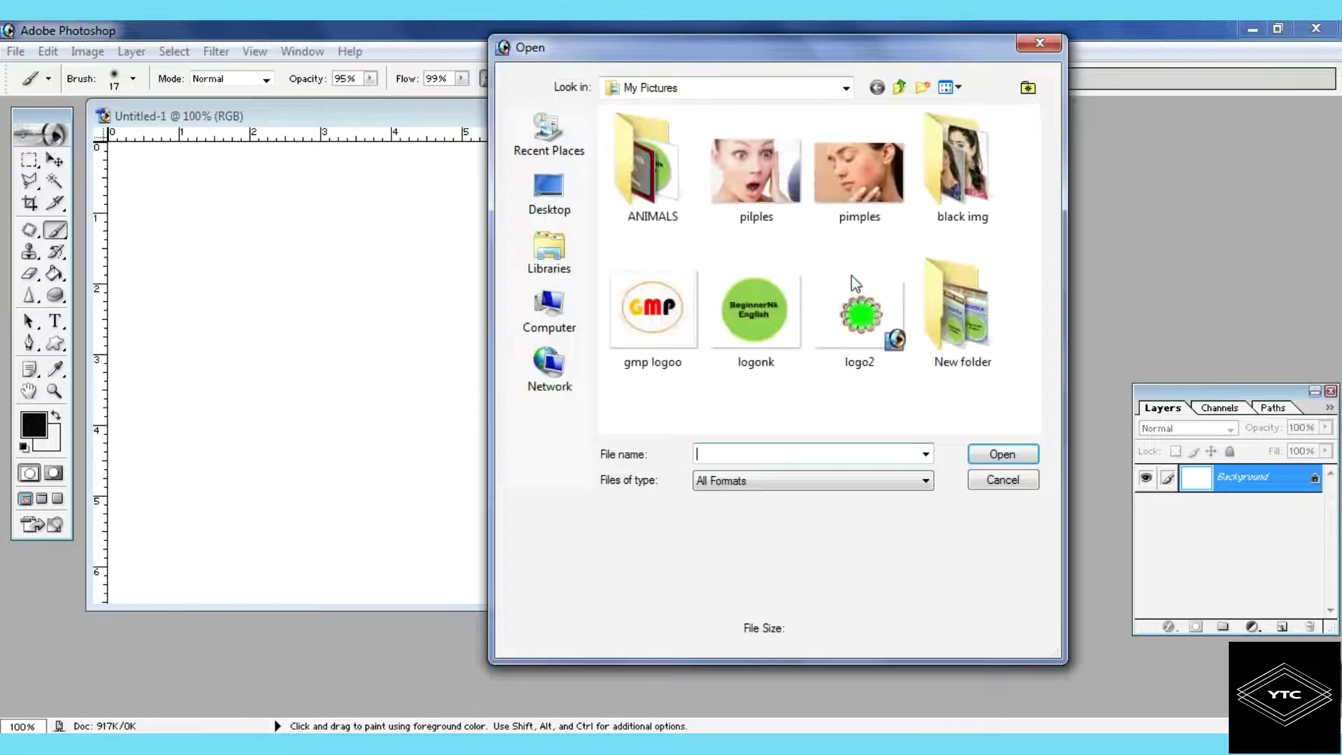
pyautogui.click(841, 193)
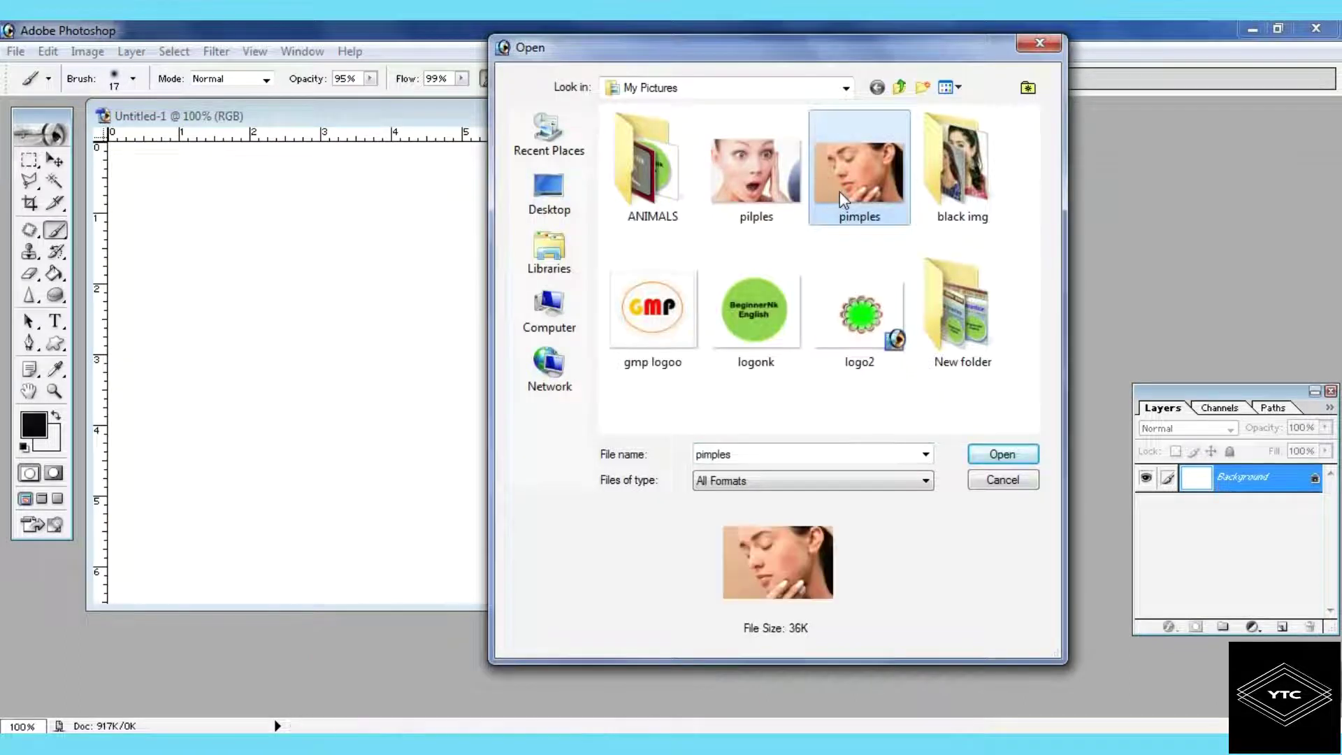
pyautogui.click(1024, 458)
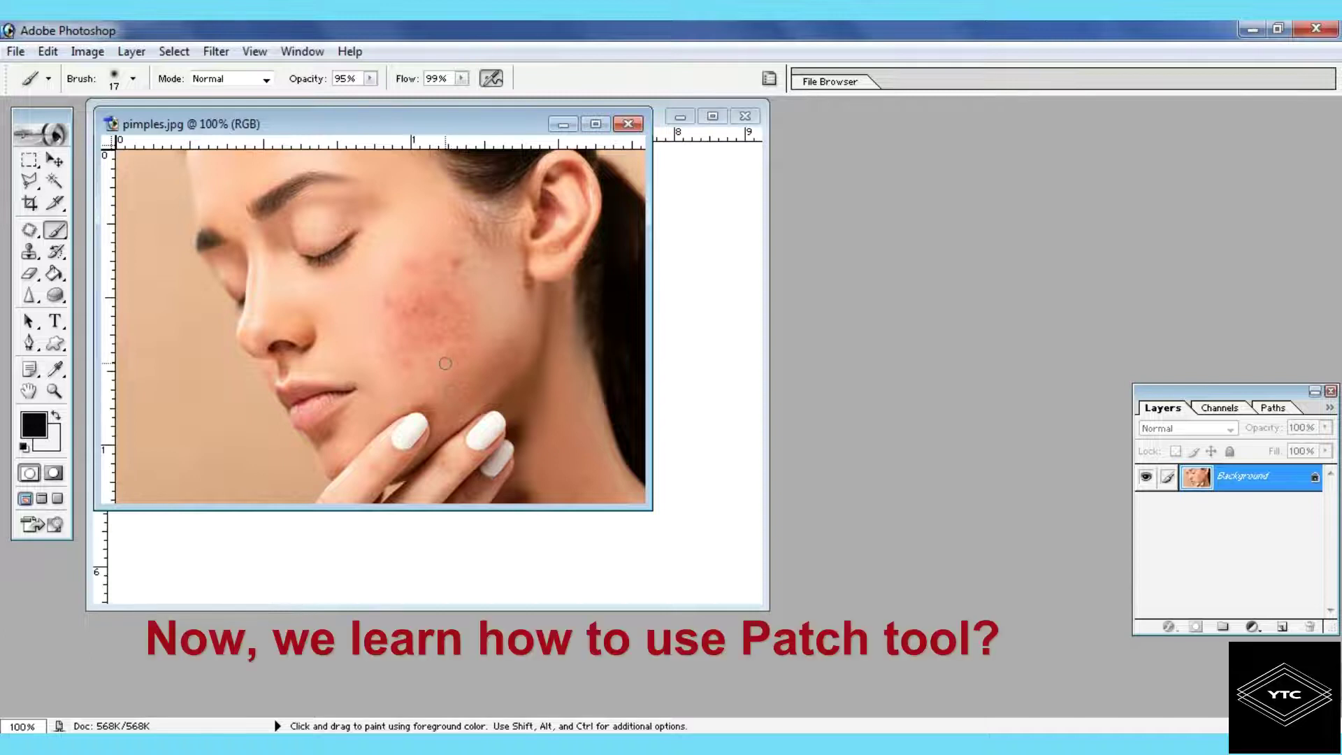
# Copy the entire pimples photo and paste it into the blank document as a new layer
pyautogui.press('ctrl')
pyautogui.hotkey('ctrl', 'a')
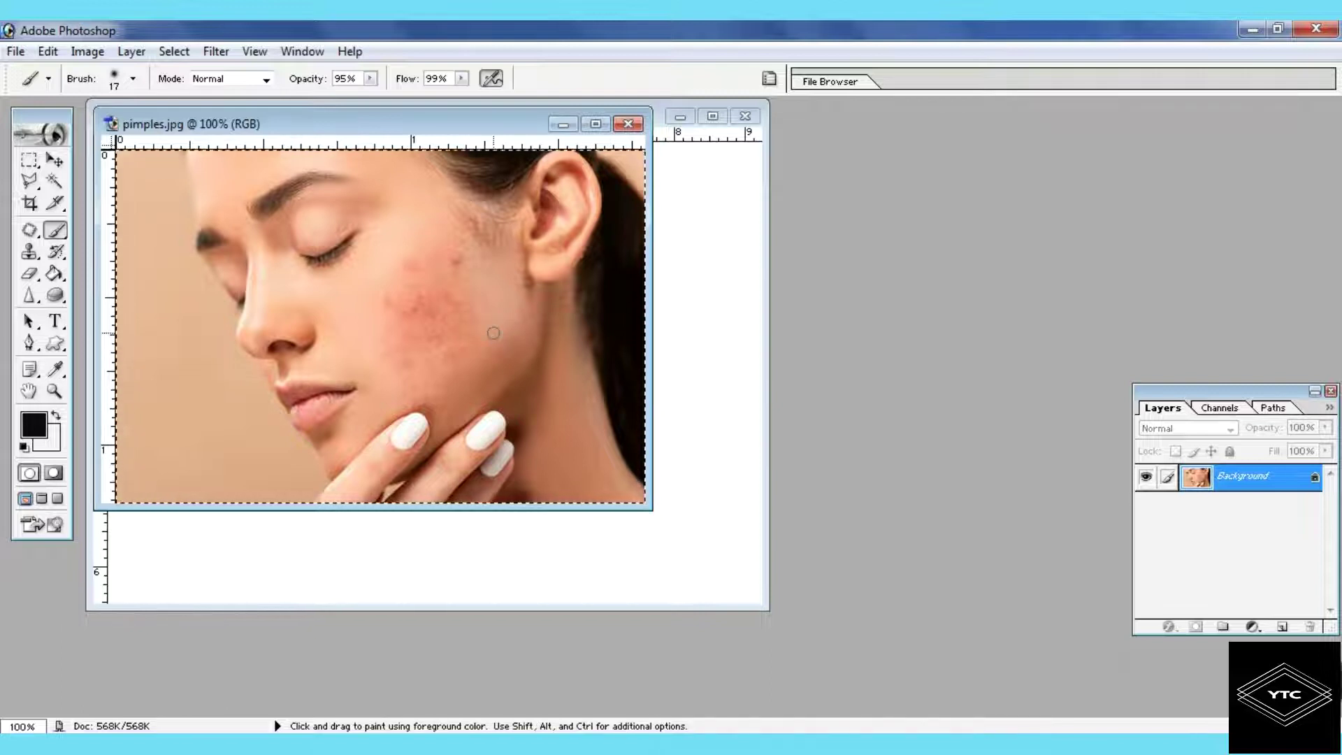
pyautogui.hotkey('ctrl', 'Tab')
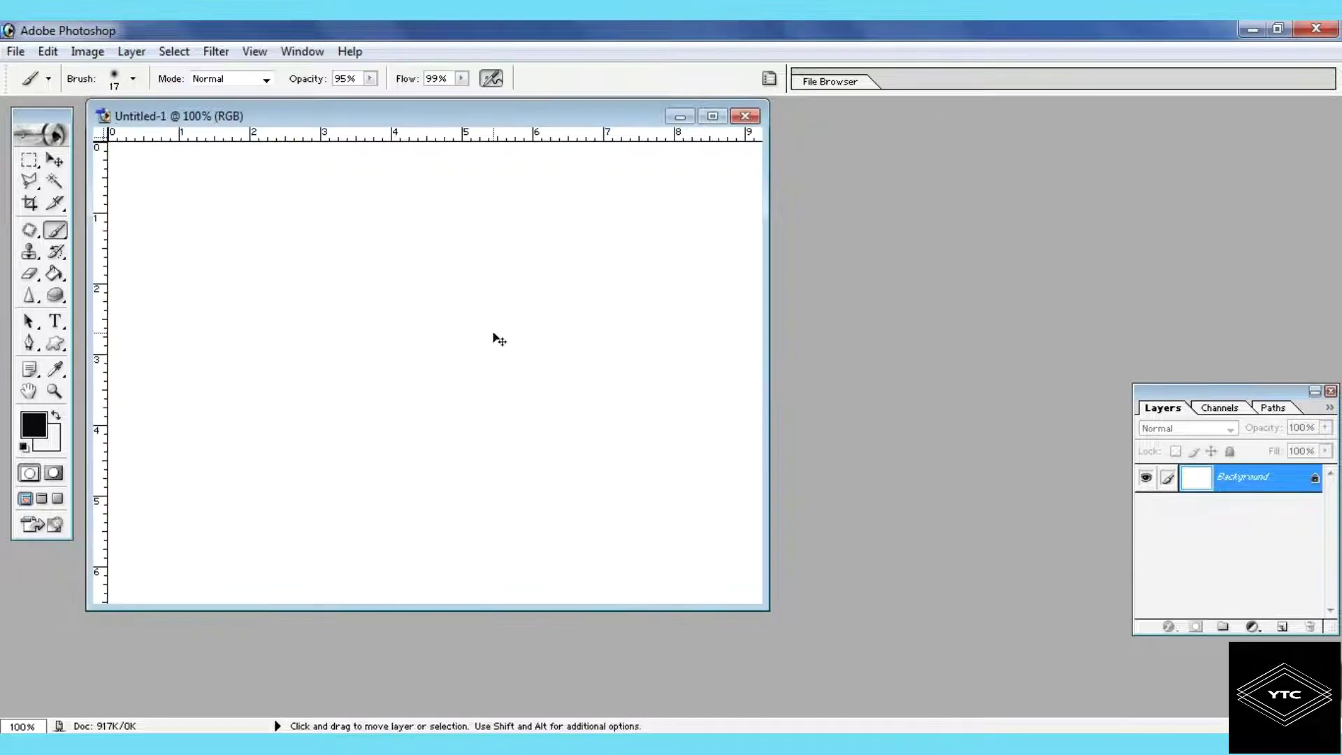
pyautogui.hotkey('ctrl', 'v')
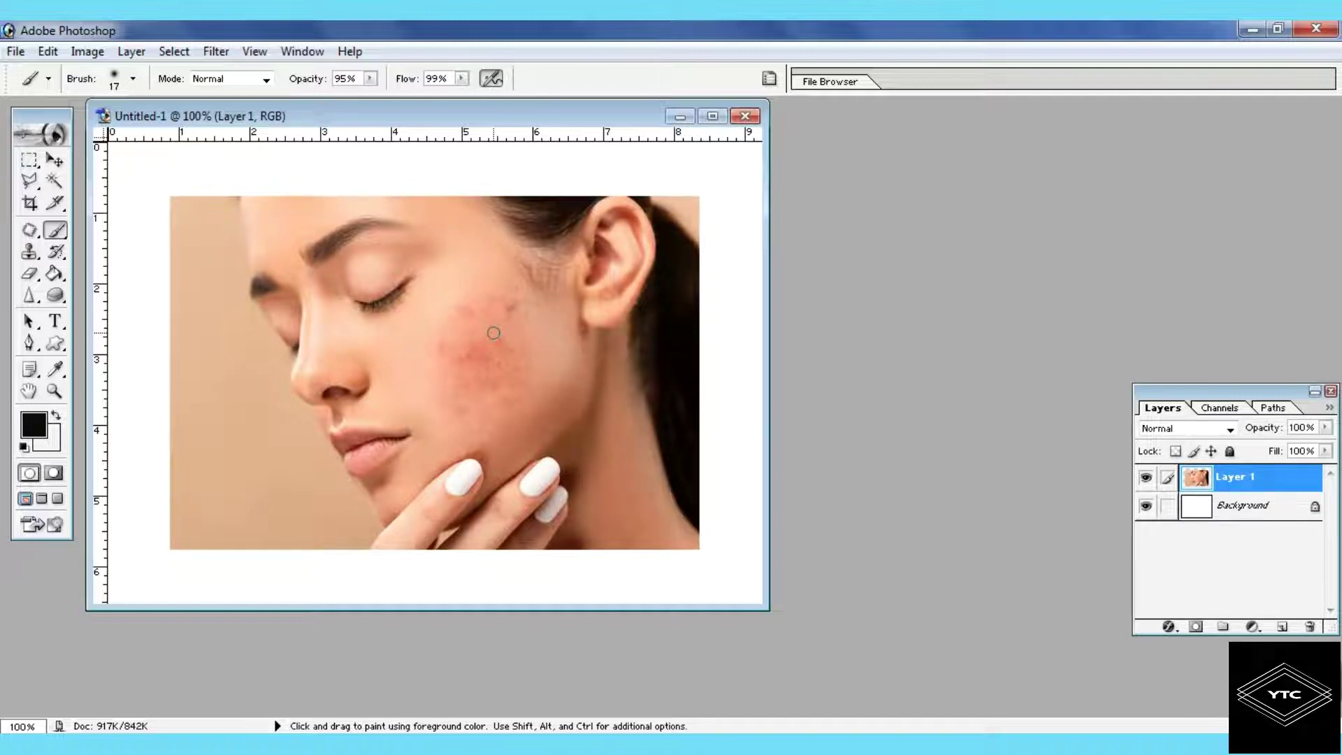
# Free-transform the pasted photo to about 127.6% width and 130.6% height so it fills the whole canvas
pyautogui.hotkey('ctrl', 't')
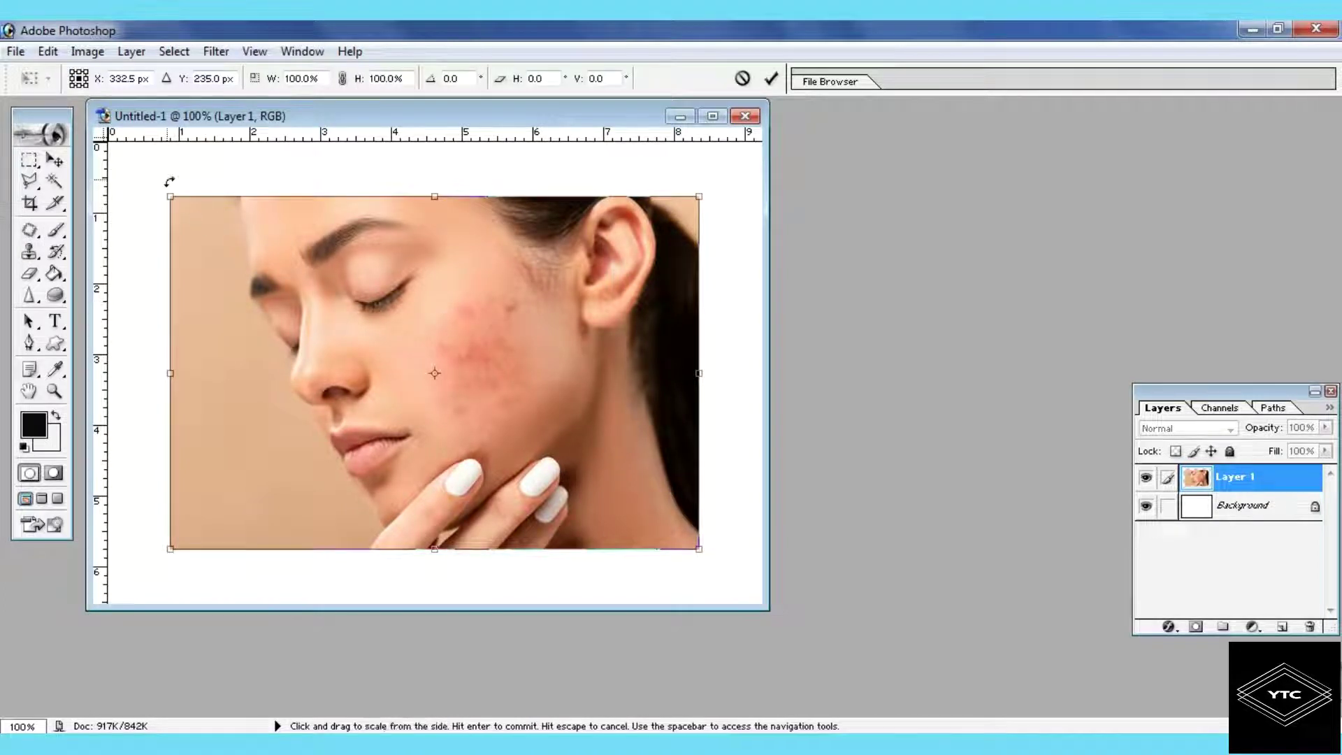
pyautogui.moveTo(169, 194); pyautogui.dragTo(96, 128)
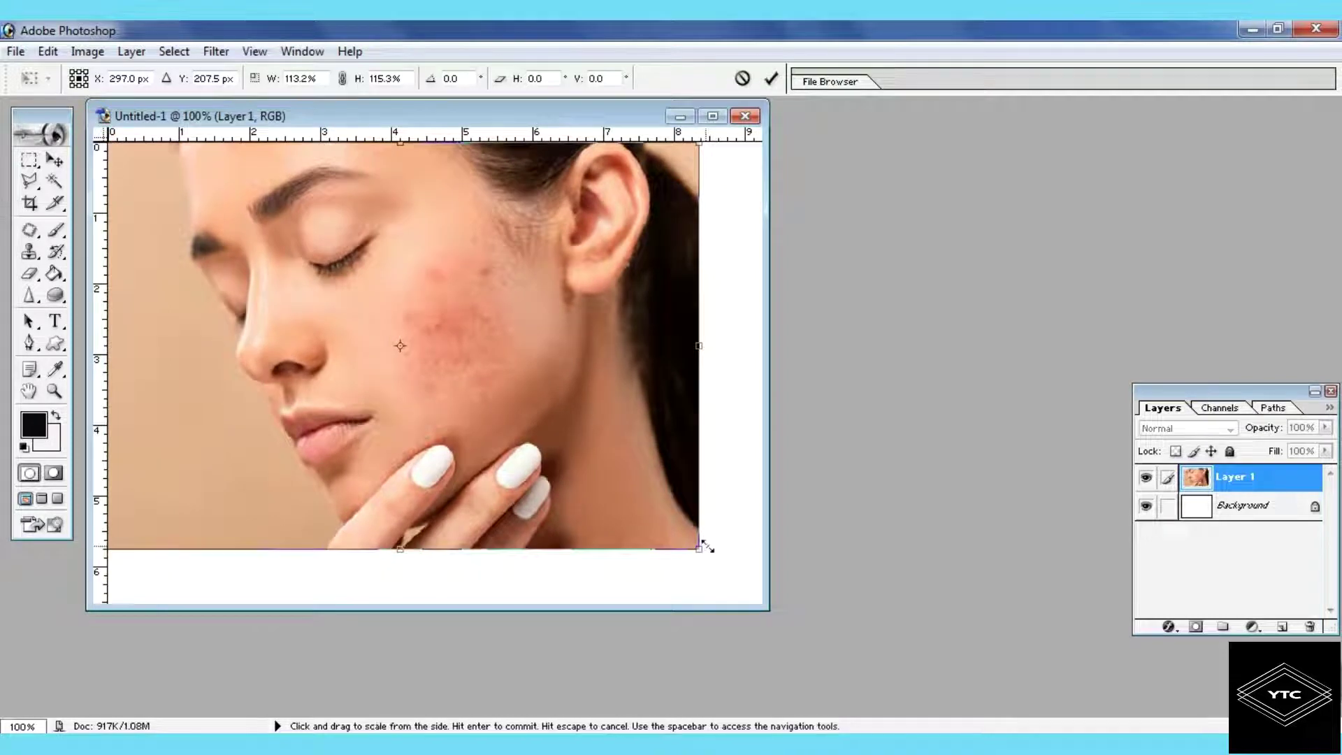
pyautogui.moveTo(699, 549); pyautogui.dragTo(775, 603)
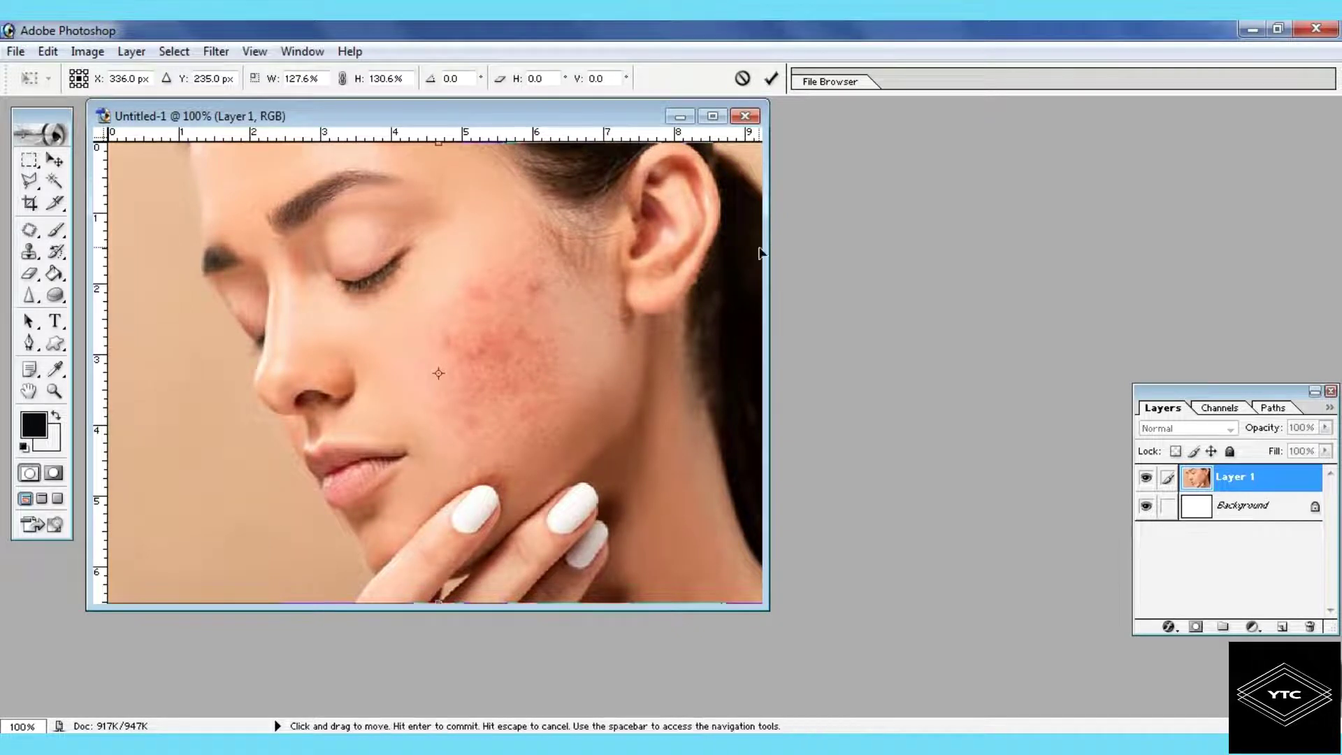
pyautogui.click(712, 116)
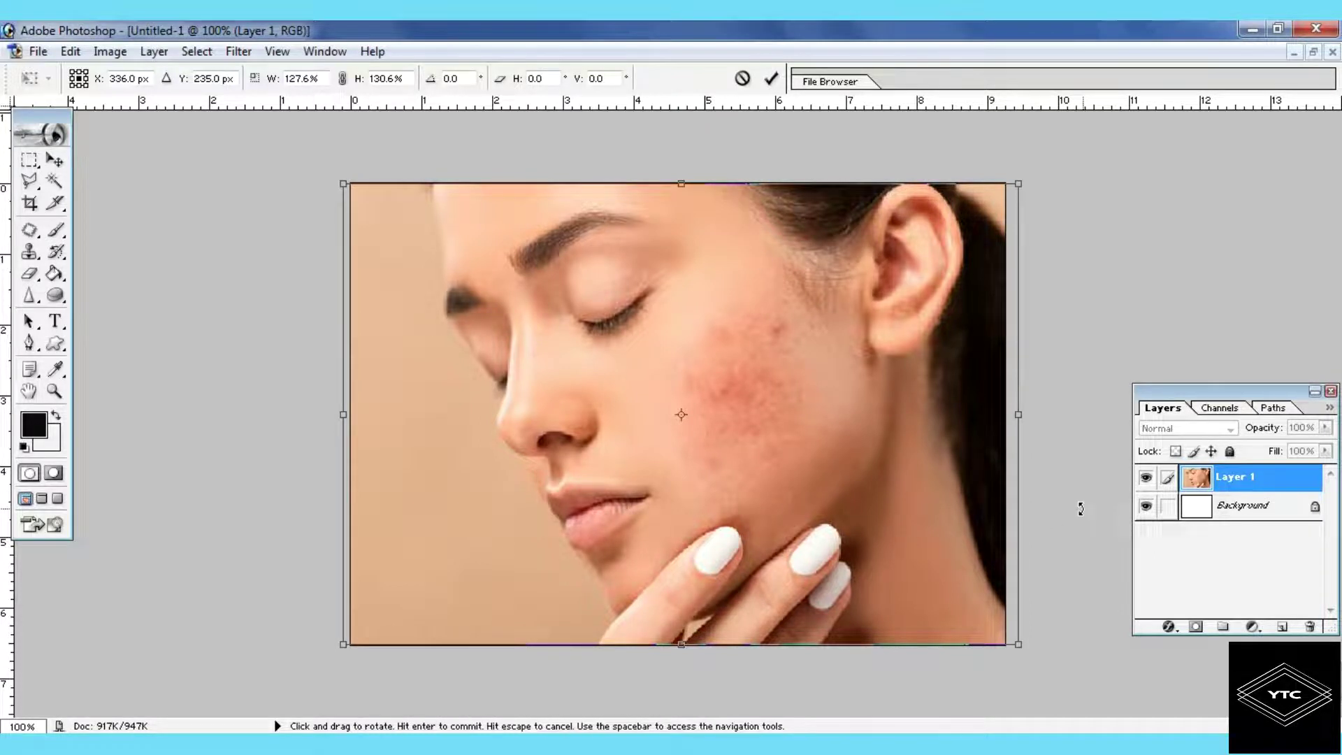
pyautogui.hotkey('ctrl', '+')
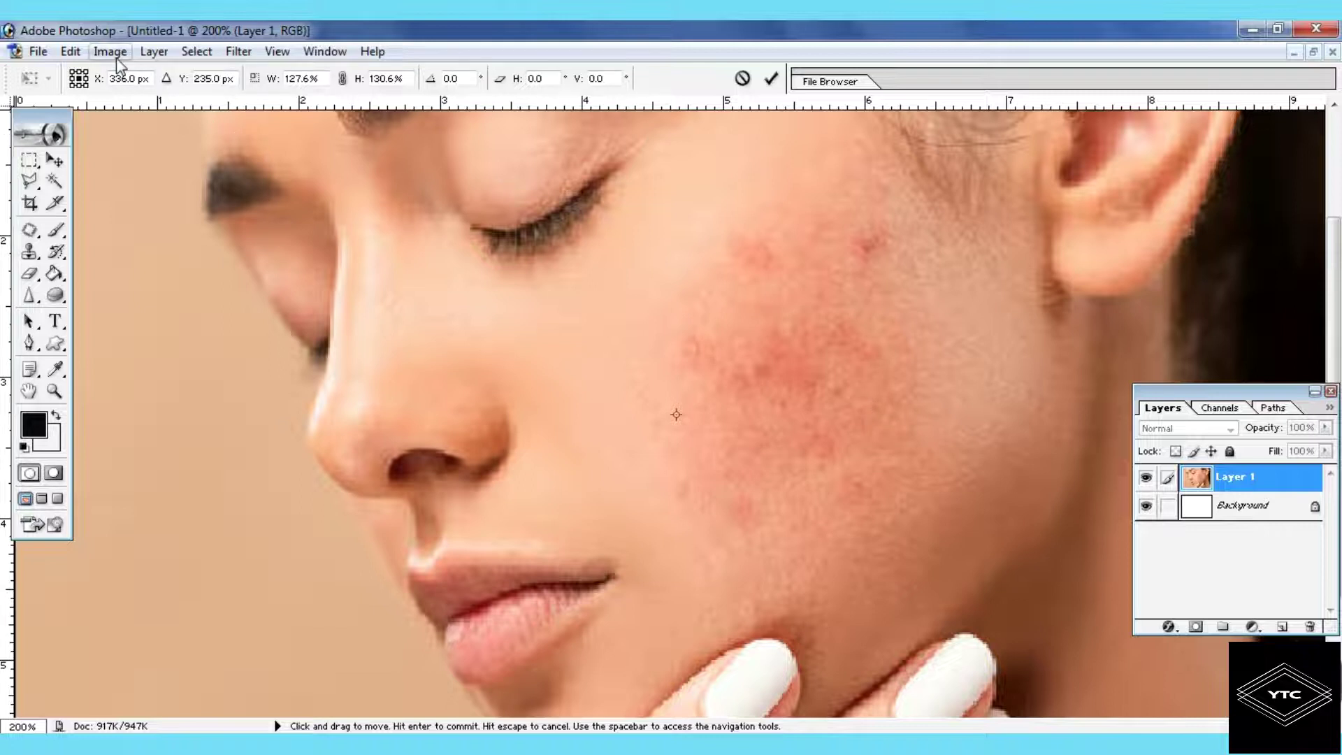
pyautogui.hotkey('ctrl', '-')
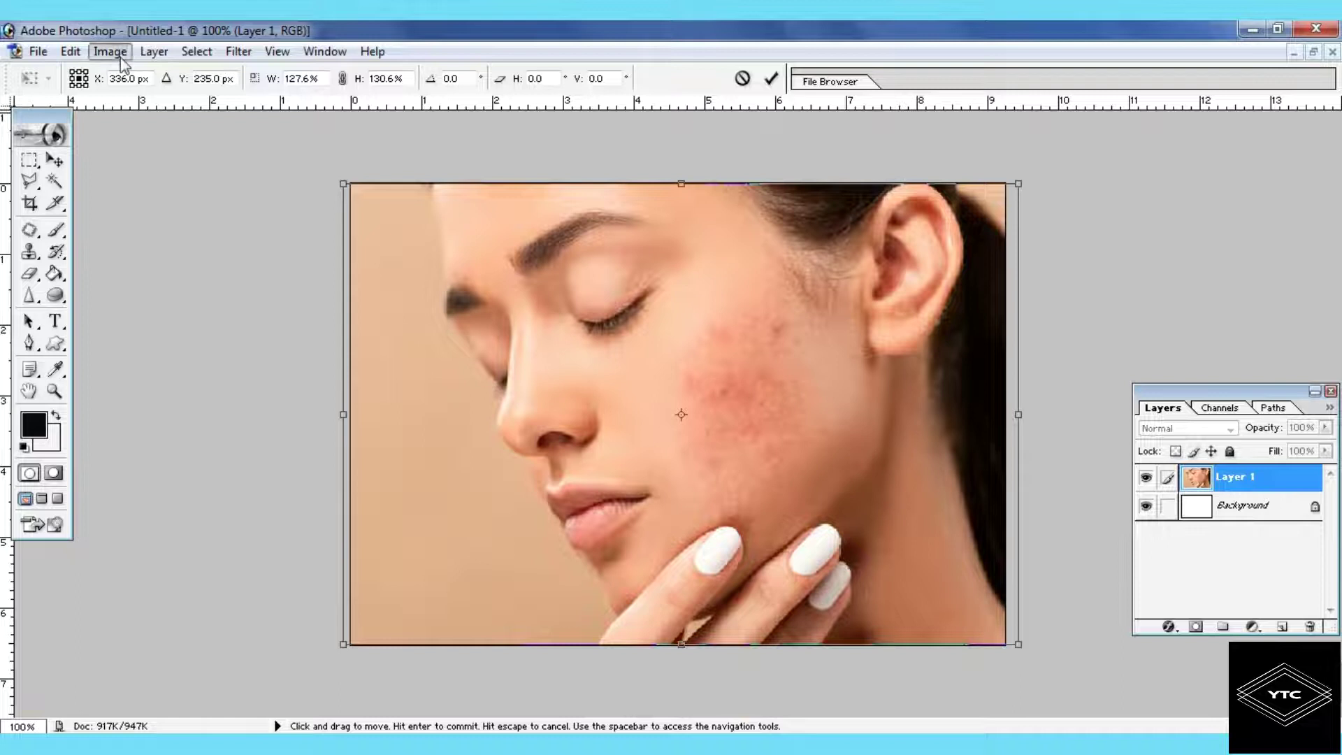
pyautogui.click(120, 58)
pyautogui.click(219, 445)
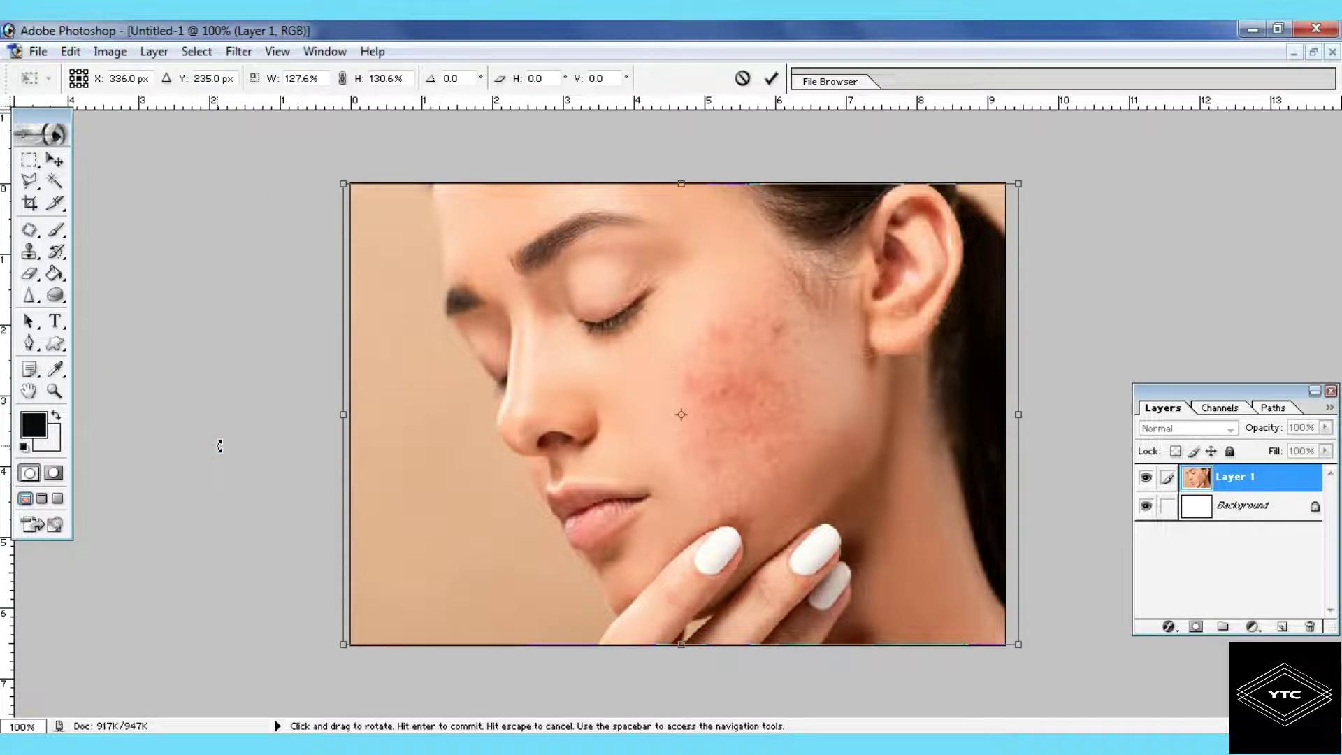
pyautogui.press('Return')
pyautogui.press('b')
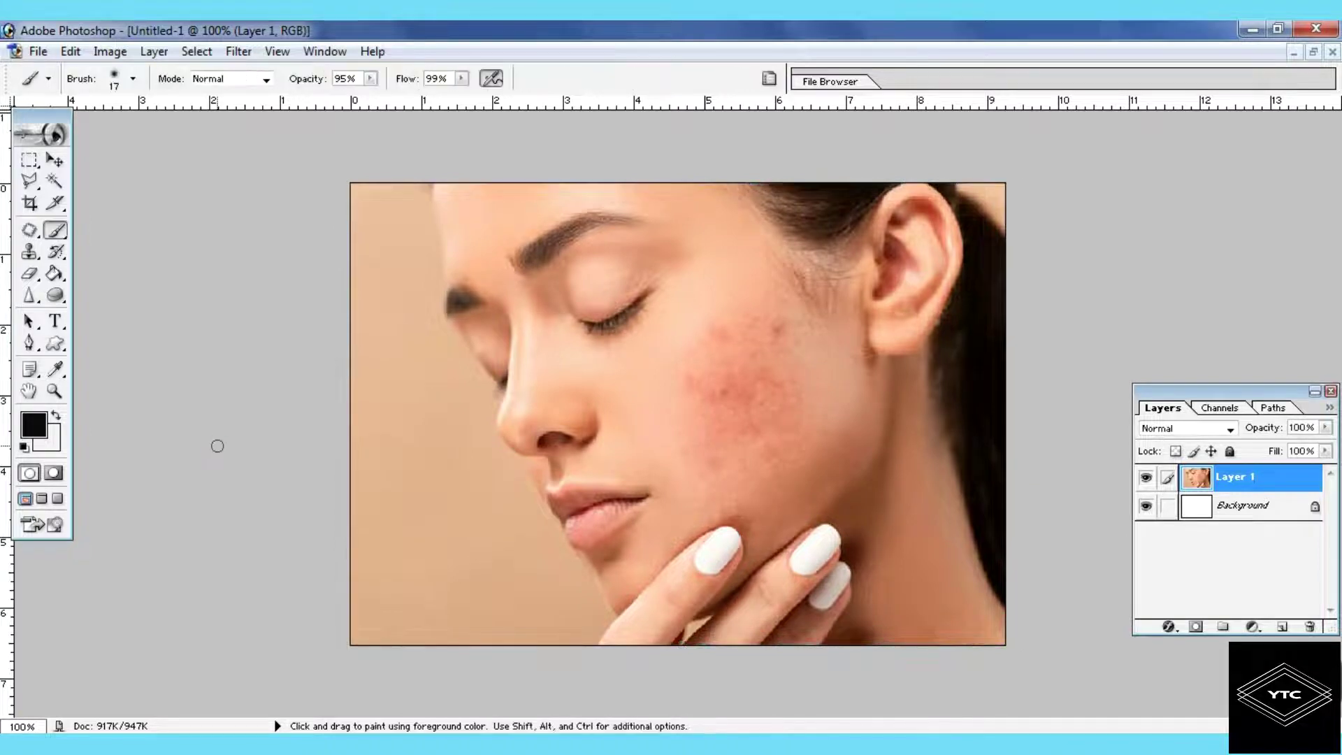
# Apply Brightness/Contrast to the photo layer with brightness just under +18 and contrast +11
pyautogui.click(70, 51)
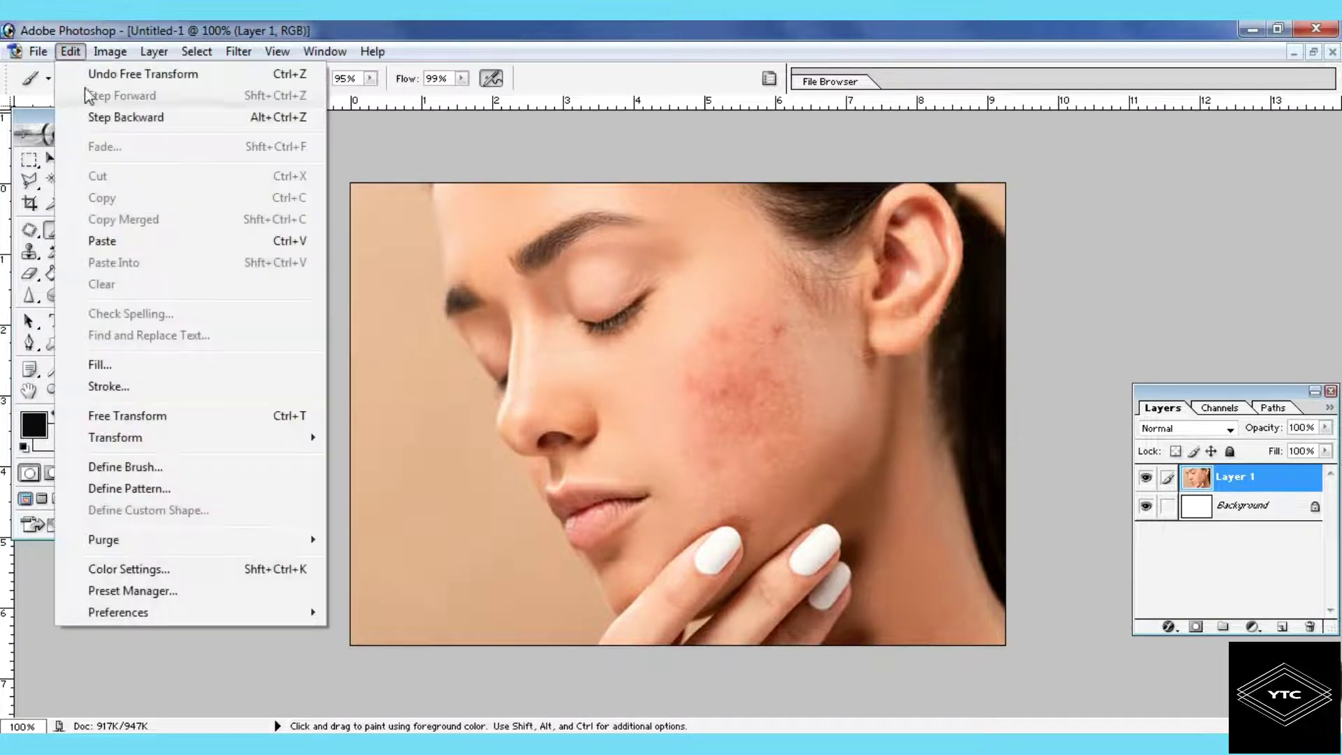
pyautogui.moveTo(109, 51)
pyautogui.moveTo(150, 106)
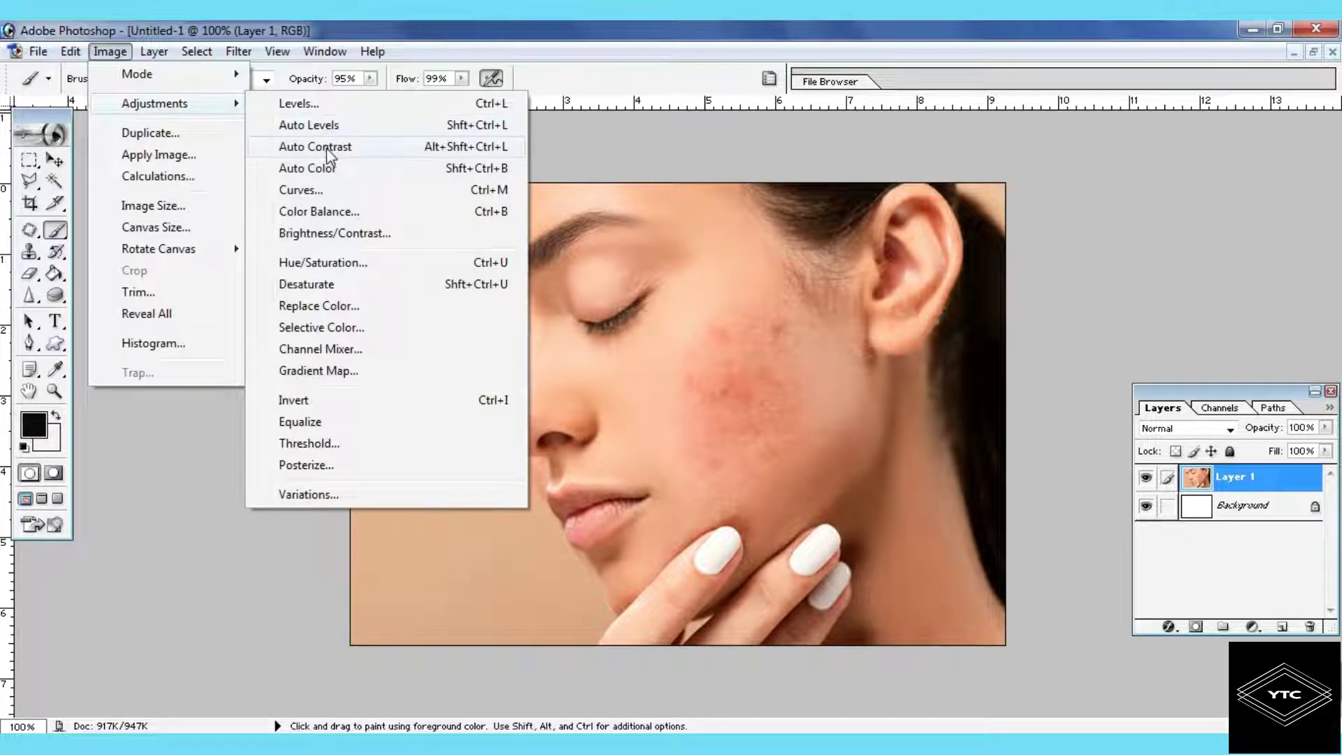
pyautogui.click(341, 233)
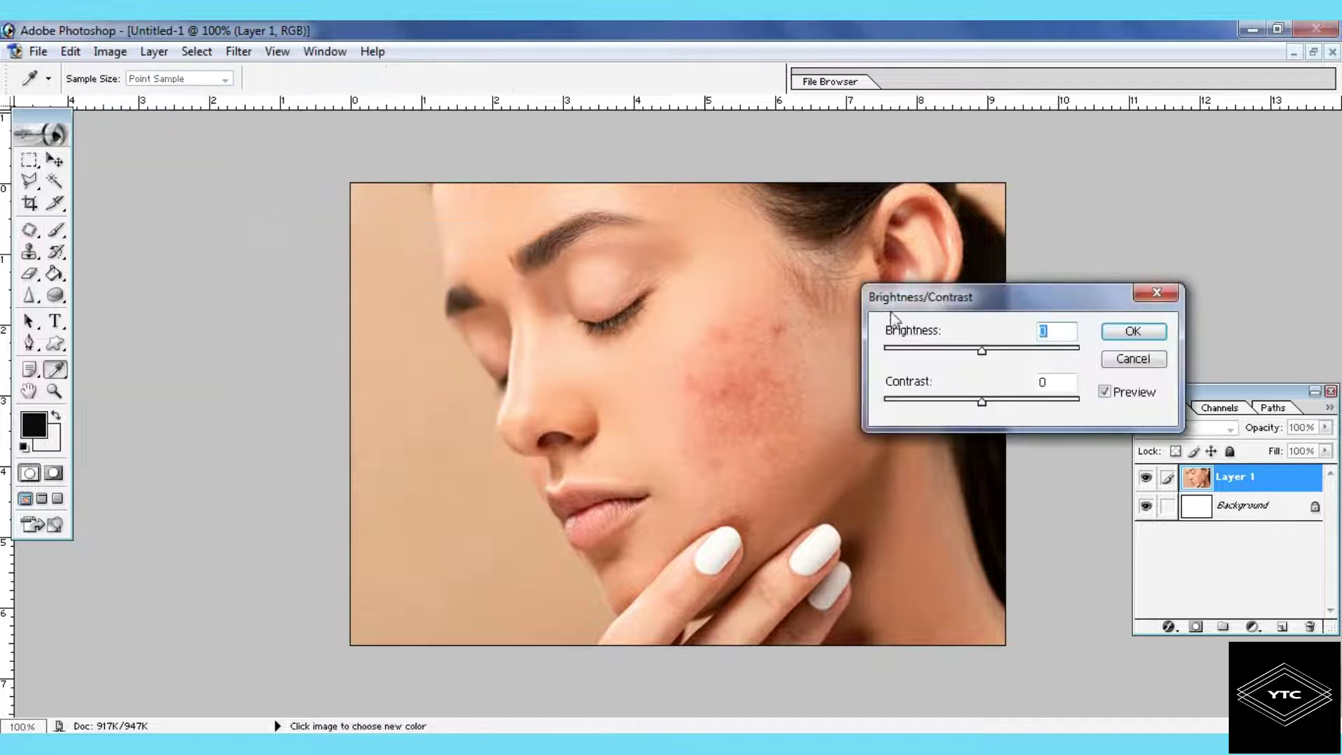
pyautogui.moveTo(982, 350); pyautogui.dragTo(989, 351)
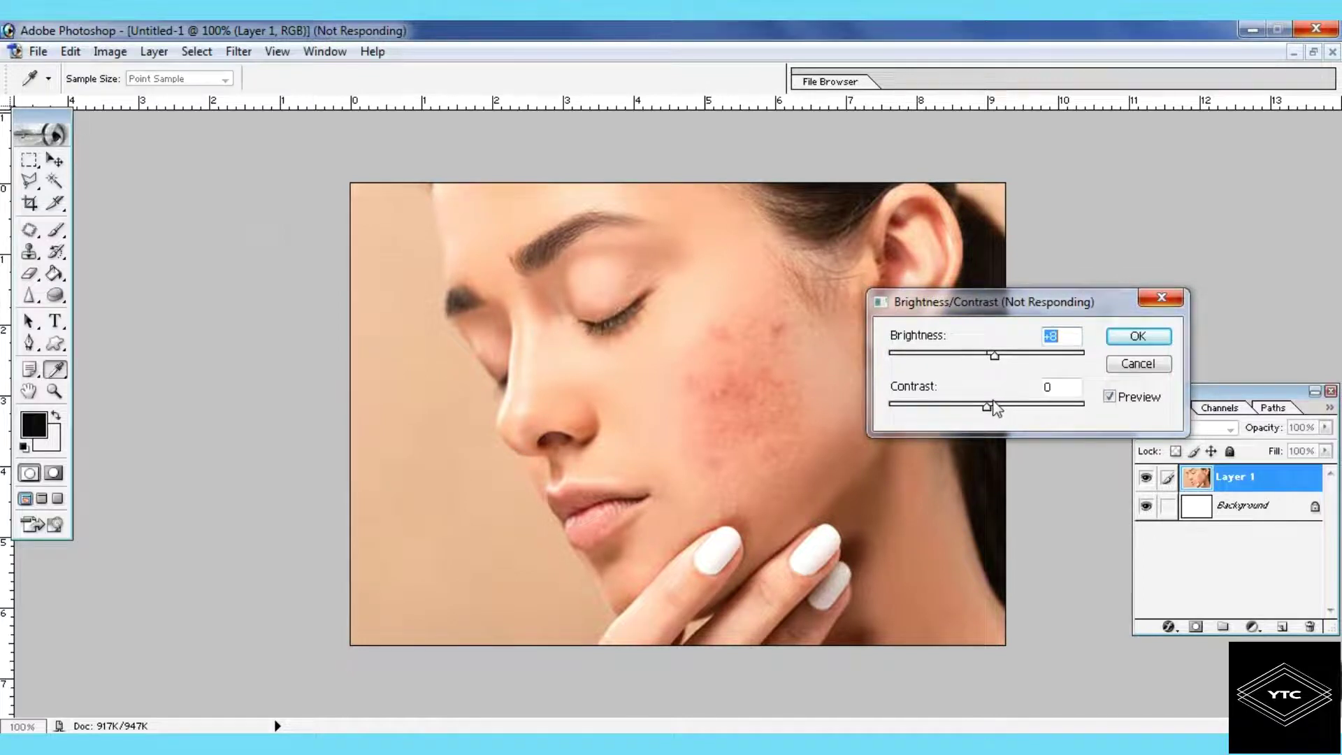
pyautogui.moveTo(992, 352); pyautogui.dragTo(997, 355)
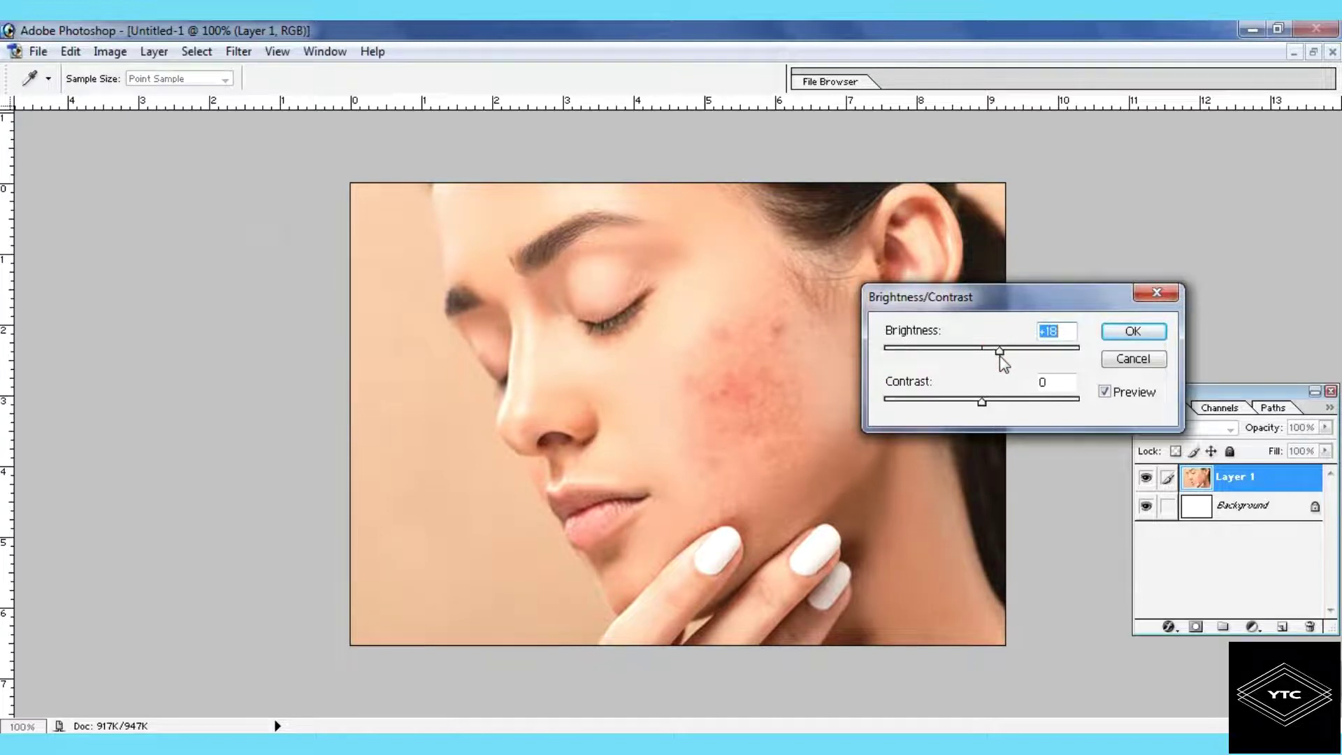
pyautogui.moveTo(982, 404); pyautogui.dragTo(992, 404)
pyautogui.click(992, 404)
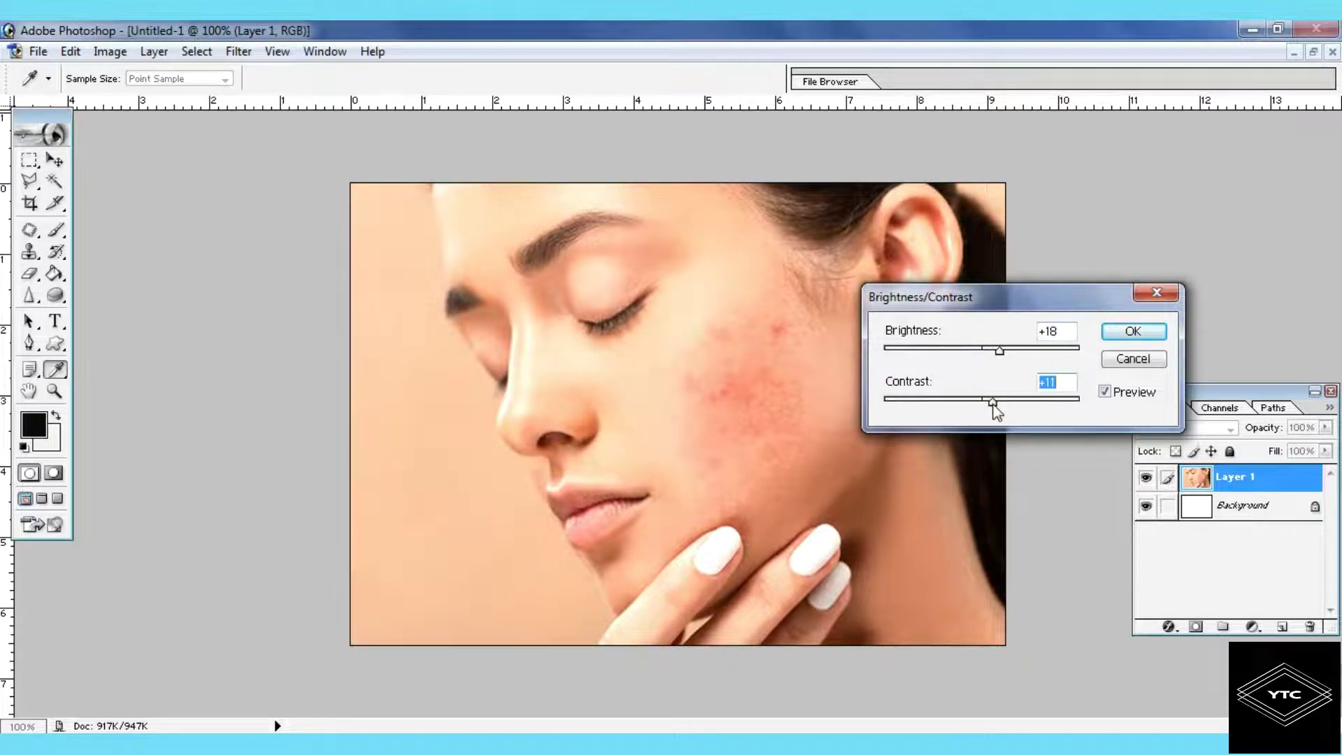
pyautogui.moveTo(1000, 353); pyautogui.dragTo(996, 351)
pyautogui.click(1132, 331)
pyautogui.press('b')
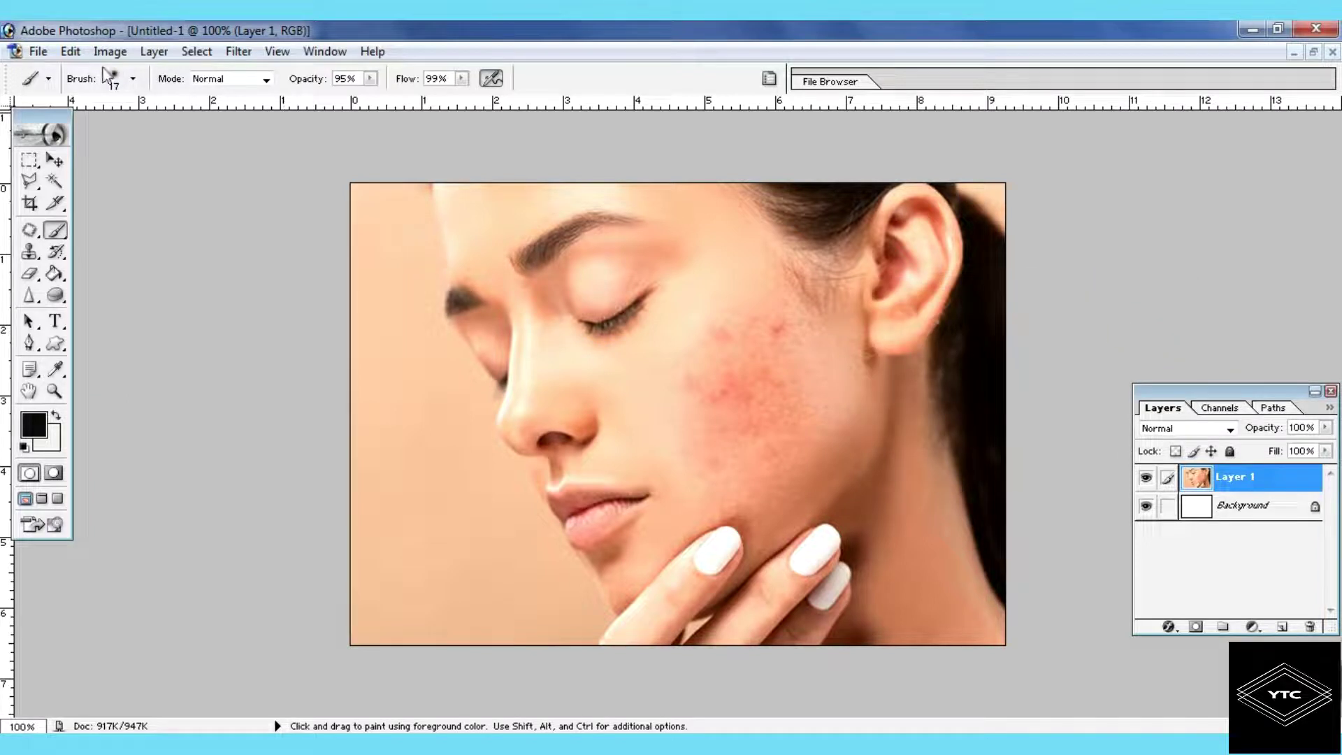
# Use the Patch tool in Source mode to replace the blemishes on the upper cheek with clear skin beside the nose
pyautogui.click(30, 232)
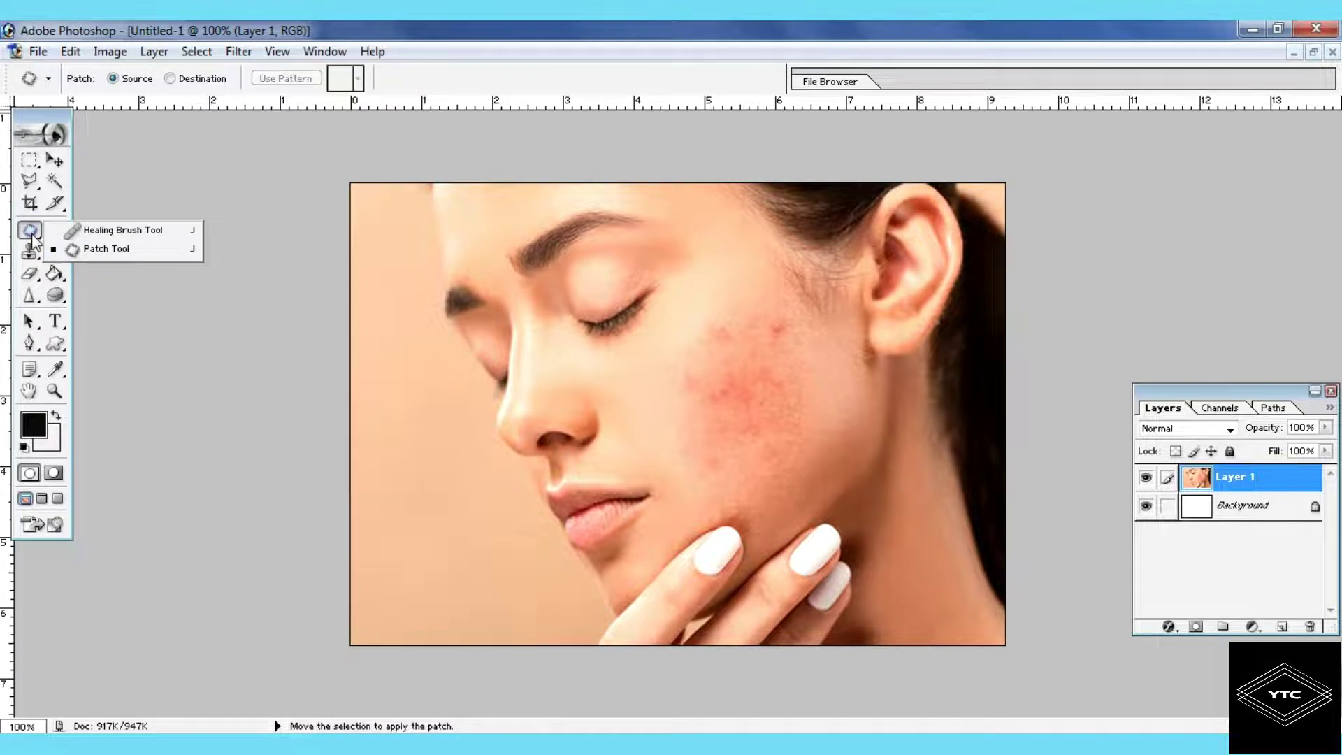
pyautogui.click(133, 248)
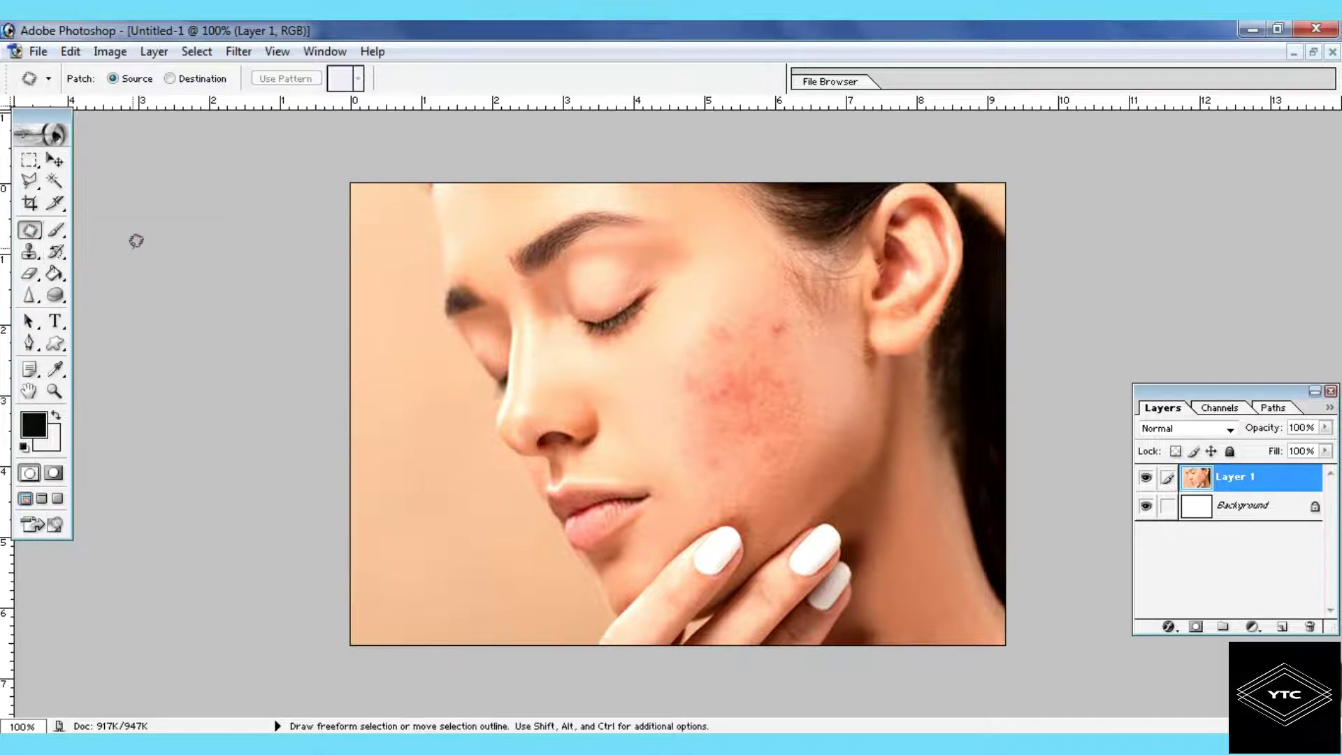
pyautogui.press('ctrl')
pyautogui.hotkey('ctrl', '+')
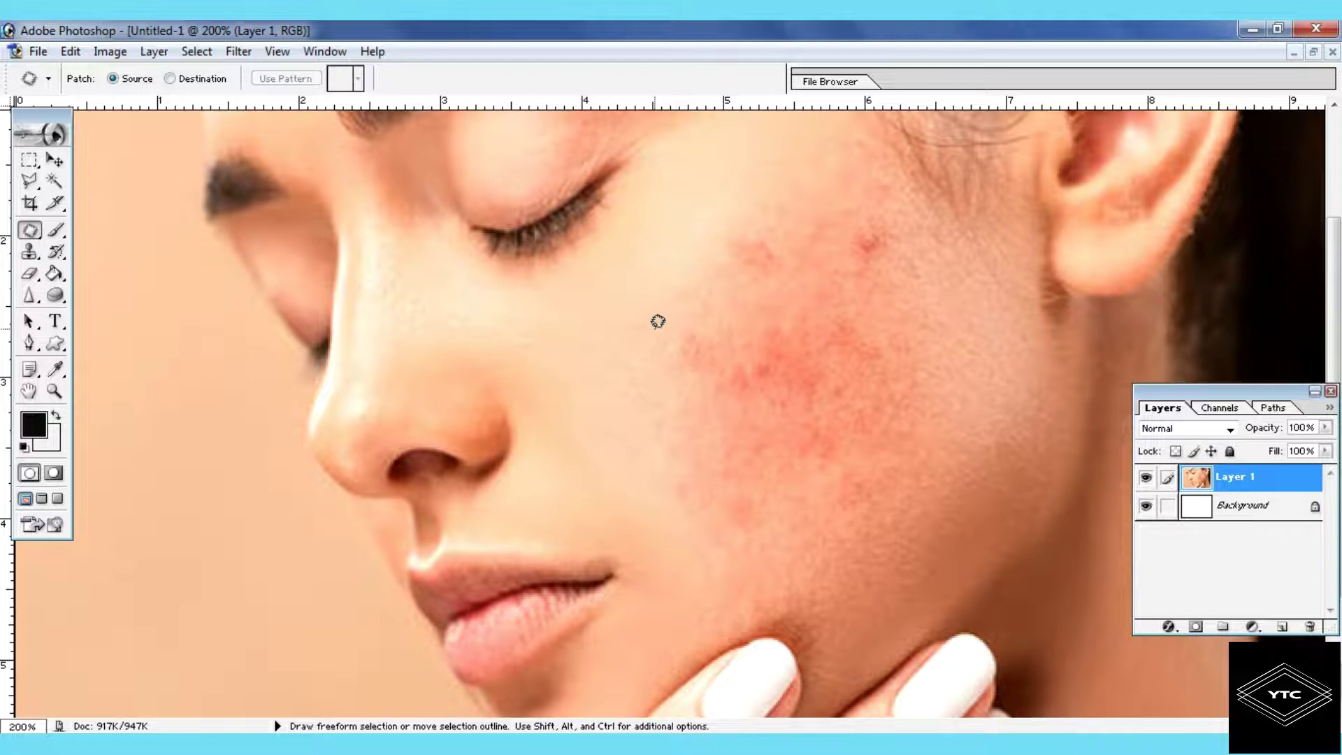
pyautogui.hotkey('ctrl', '-')
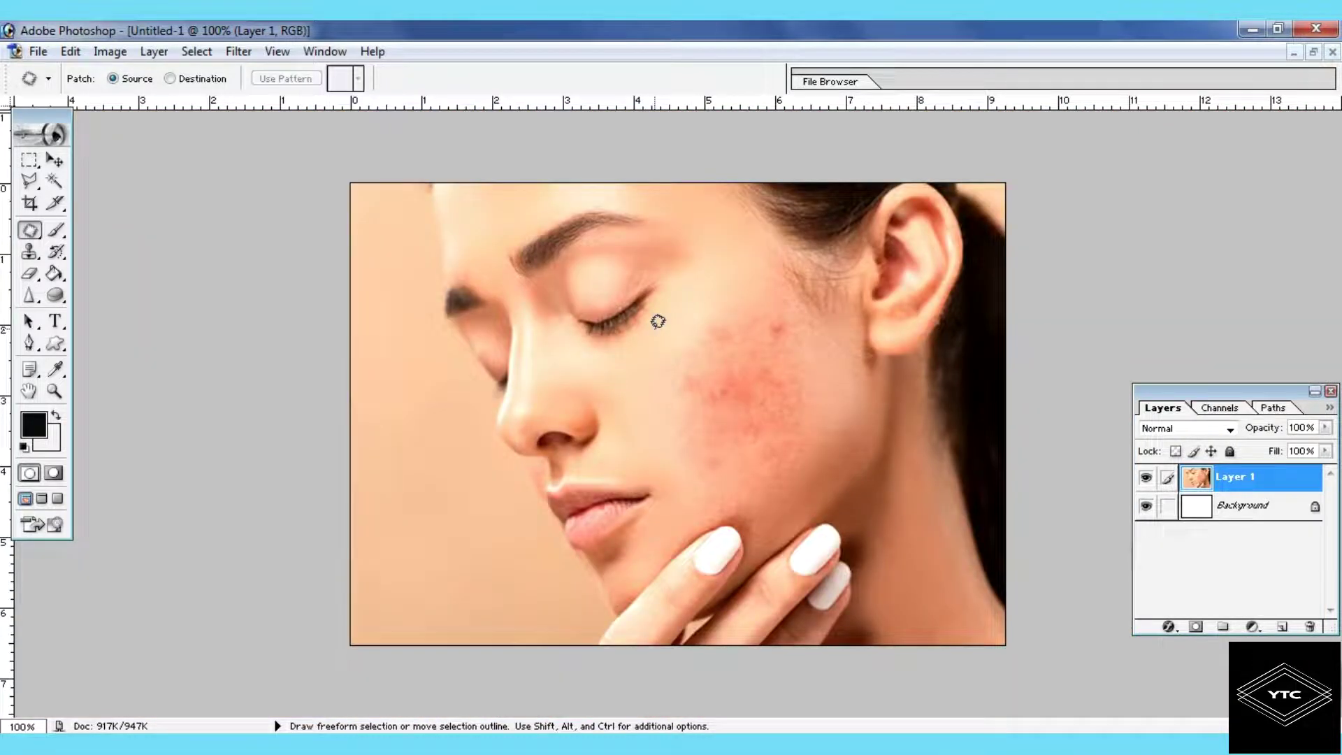
pyautogui.moveTo(661, 361)
pyautogui.mouseDown()
pyautogui.moveTo(687, 304)
pyautogui.moveTo(721, 297)
pyautogui.moveTo(738, 319)
pyautogui.moveTo(733, 359)
pyautogui.moveTo(686, 384)
pyautogui.moveTo(664, 351)
pyautogui.mouseUp()
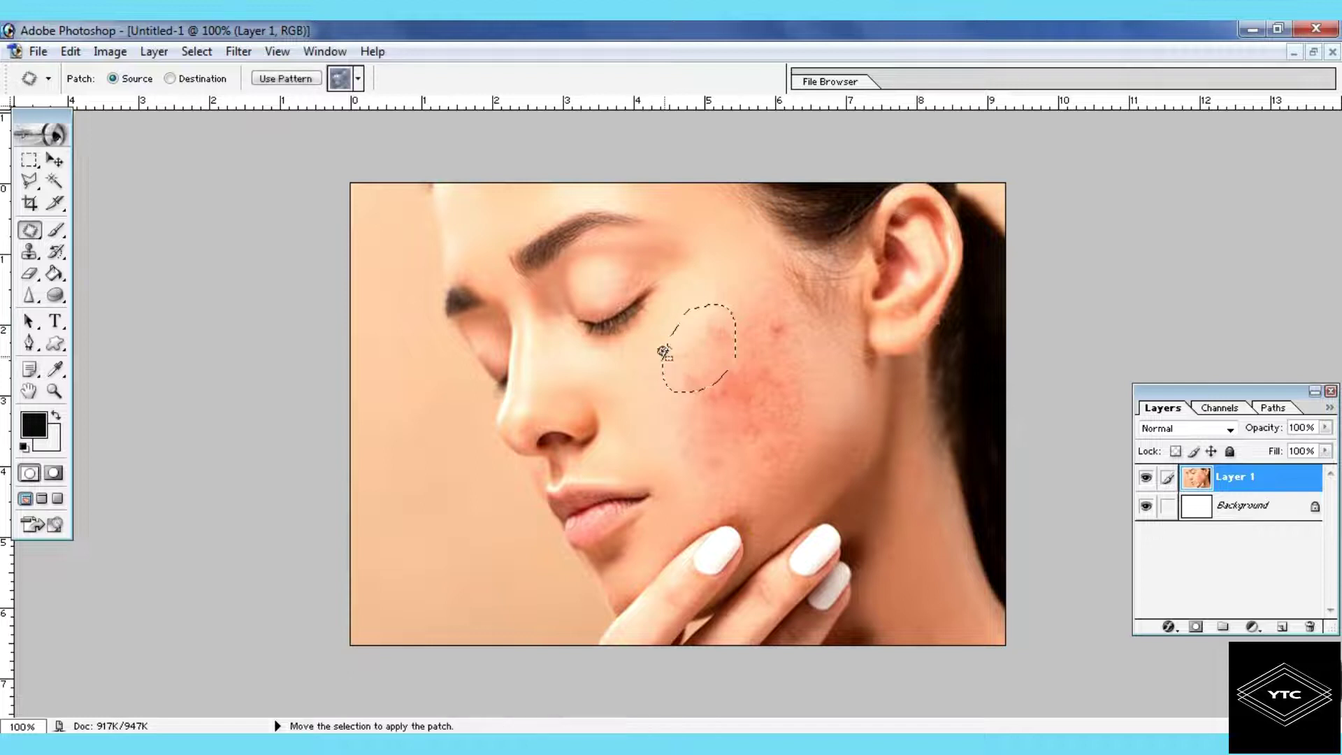
pyautogui.moveTo(628, 394)
pyautogui.mouseDown()
pyautogui.moveTo(716, 359)
pyautogui.moveTo(758, 391)
pyautogui.moveTo(704, 451)
pyautogui.moveTo(657, 421)
pyautogui.moveTo(673, 396)
pyautogui.moveTo(635, 405)
pyautogui.moveTo(621, 381)
pyautogui.mouseUp()
pyautogui.click(661, 400)
pyautogui.moveTo(710, 339)
pyautogui.mouseDown()
pyautogui.moveTo(755, 282)
pyautogui.moveTo(786, 306)
pyautogui.moveTo(781, 336)
pyautogui.moveTo(749, 355)
pyautogui.moveTo(710, 356)
pyautogui.moveTo(709, 338)
pyautogui.moveTo(713, 362)
pyautogui.moveTo(670, 385)
pyautogui.mouseUp()
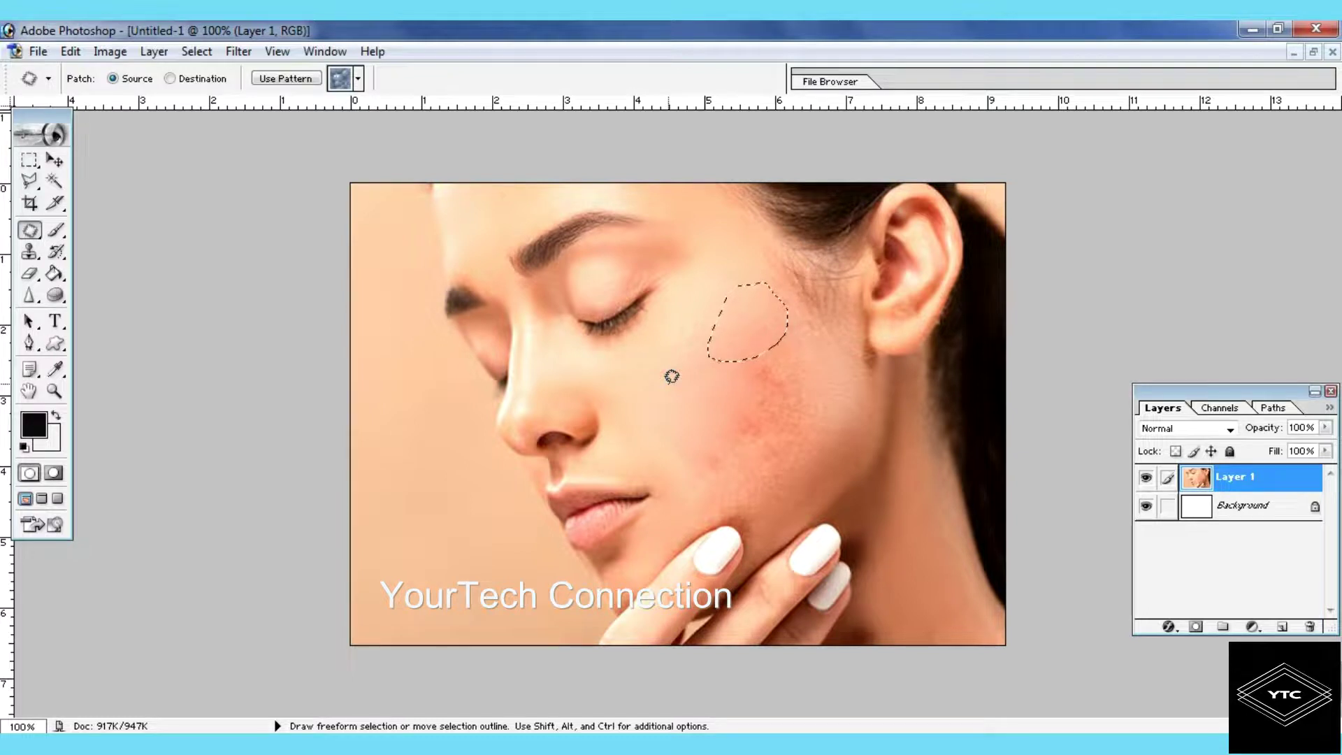
# Patch the remaining redness from the middle of the cheek down to the jawline with clear skin from the inner cheek
pyautogui.moveTo(732, 382)
pyautogui.mouseDown()
pyautogui.moveTo(756, 338)
pyautogui.moveTo(787, 340)
pyautogui.moveTo(791, 383)
pyautogui.moveTo(757, 393)
pyautogui.moveTo(736, 374)
pyautogui.moveTo(723, 399)
pyautogui.mouseUp()
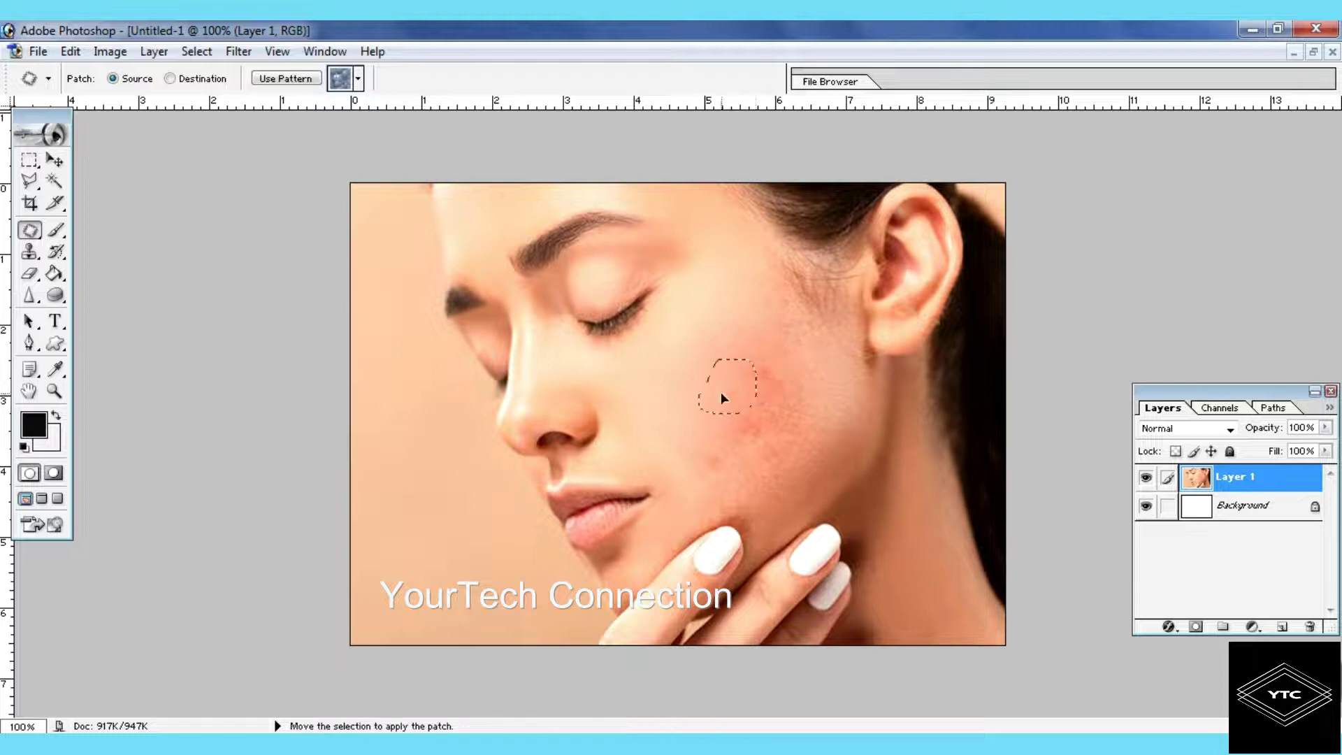
pyautogui.moveTo(641, 370); pyautogui.dragTo(642, 371)
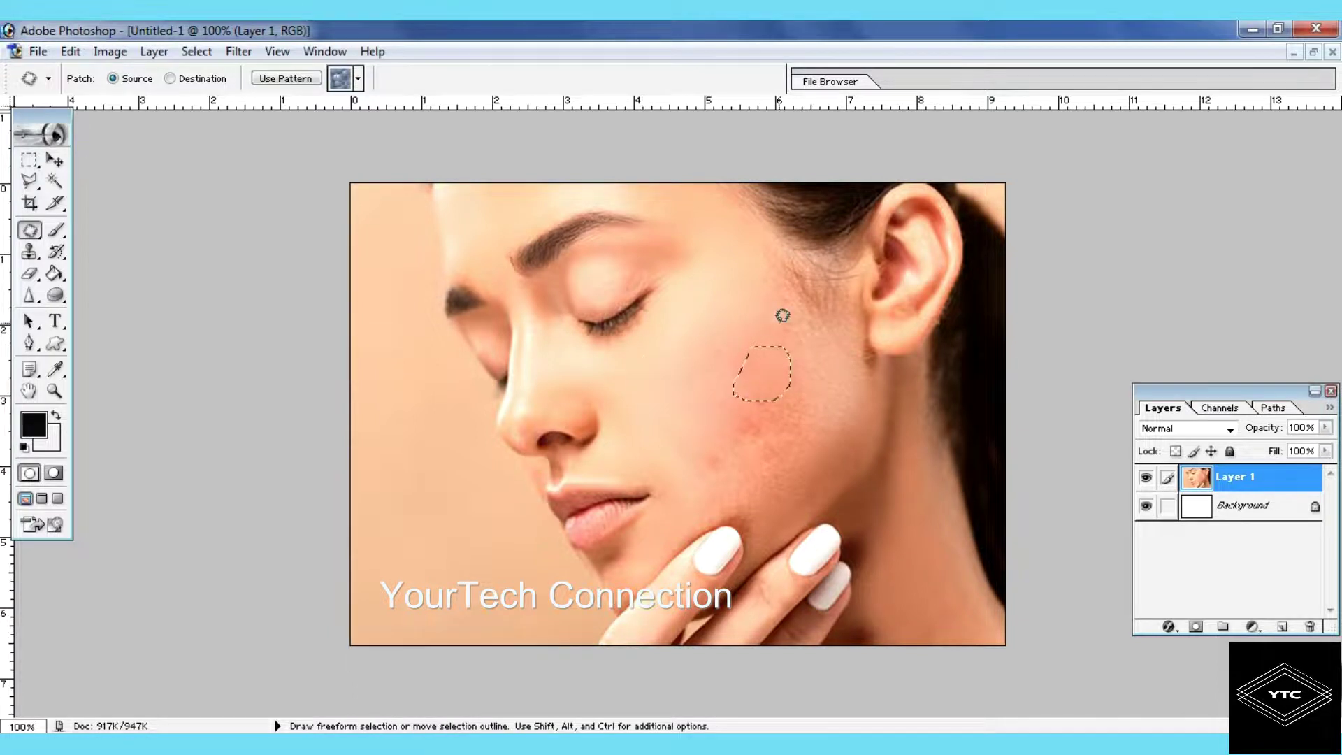
pyautogui.moveTo(769, 280)
pyautogui.mouseDown()
pyautogui.moveTo(809, 317)
pyautogui.moveTo(793, 363)
pyautogui.moveTo(774, 342)
pyautogui.moveTo(767, 278)
pyautogui.moveTo(779, 305)
pyautogui.moveTo(665, 364)
pyautogui.mouseUp()
pyautogui.moveTo(691, 445)
pyautogui.mouseDown()
pyautogui.moveTo(747, 381)
pyautogui.moveTo(794, 379)
pyautogui.moveTo(797, 429)
pyautogui.moveTo(772, 459)
pyautogui.moveTo(699, 476)
pyautogui.moveTo(673, 463)
pyautogui.moveTo(706, 436)
pyautogui.moveTo(666, 421)
pyautogui.moveTo(658, 391)
pyautogui.mouseUp()
pyautogui.moveTo(764, 333)
pyautogui.mouseDown()
pyautogui.moveTo(771, 326)
pyautogui.moveTo(779, 372)
pyautogui.moveTo(765, 337)
pyautogui.moveTo(707, 372)
pyautogui.moveTo(687, 364)
pyautogui.mouseUp()
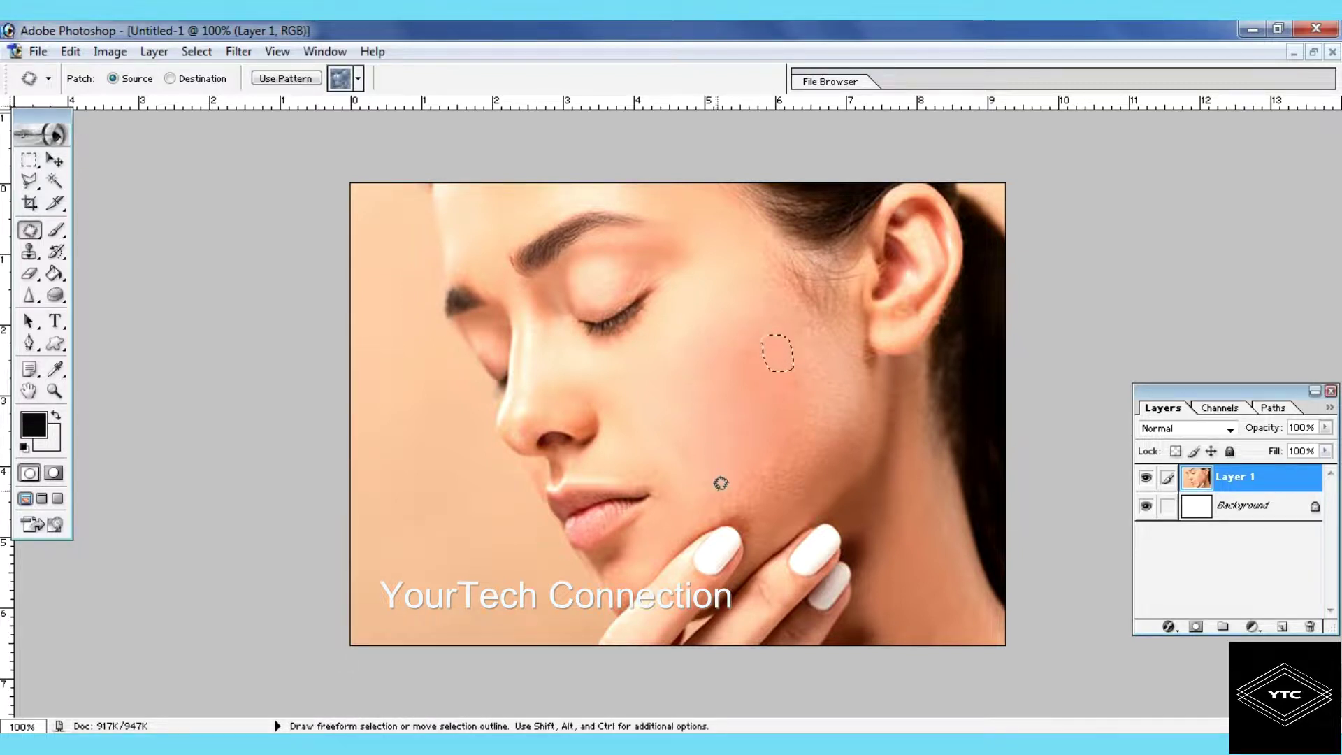
pyautogui.moveTo(718, 486)
pyautogui.mouseDown()
pyautogui.moveTo(800, 436)
pyautogui.moveTo(840, 465)
pyautogui.moveTo(776, 508)
pyautogui.moveTo(729, 514)
pyautogui.moveTo(722, 483)
pyautogui.moveTo(661, 421)
pyautogui.moveTo(659, 371)
pyautogui.mouseUp()
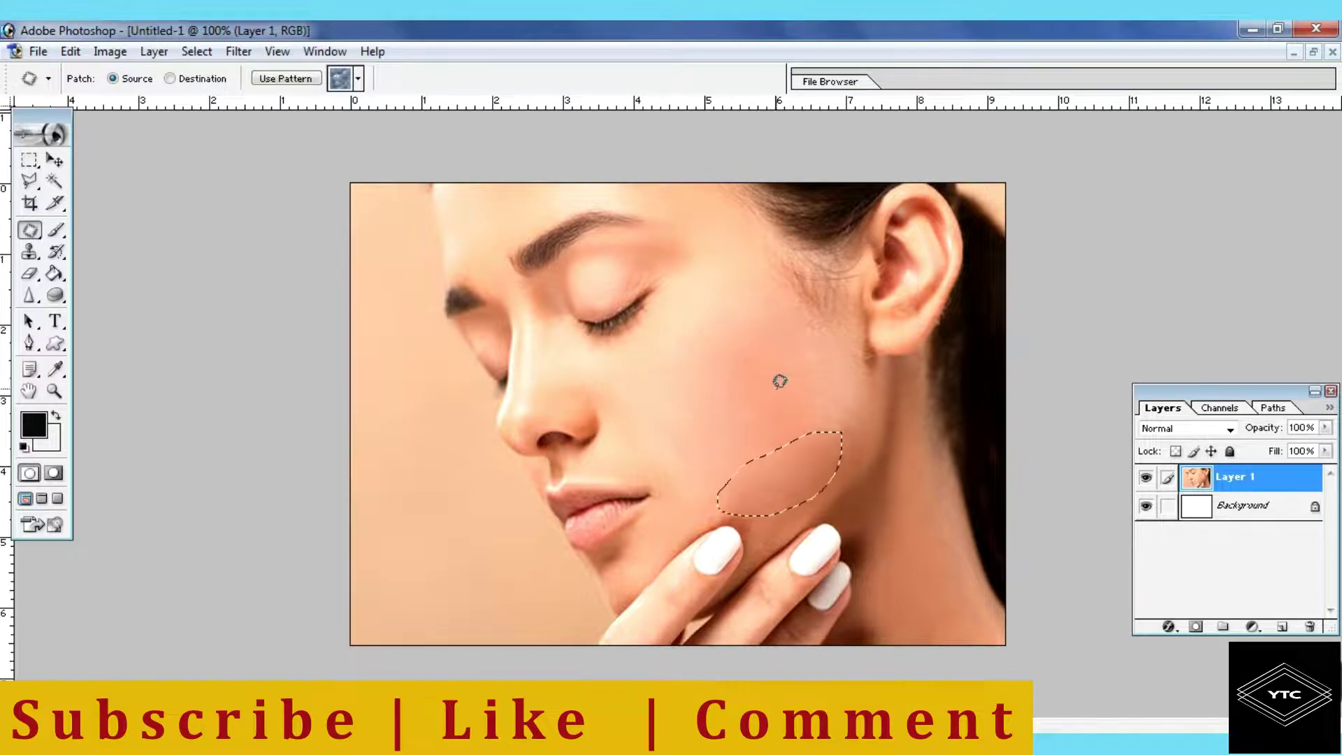